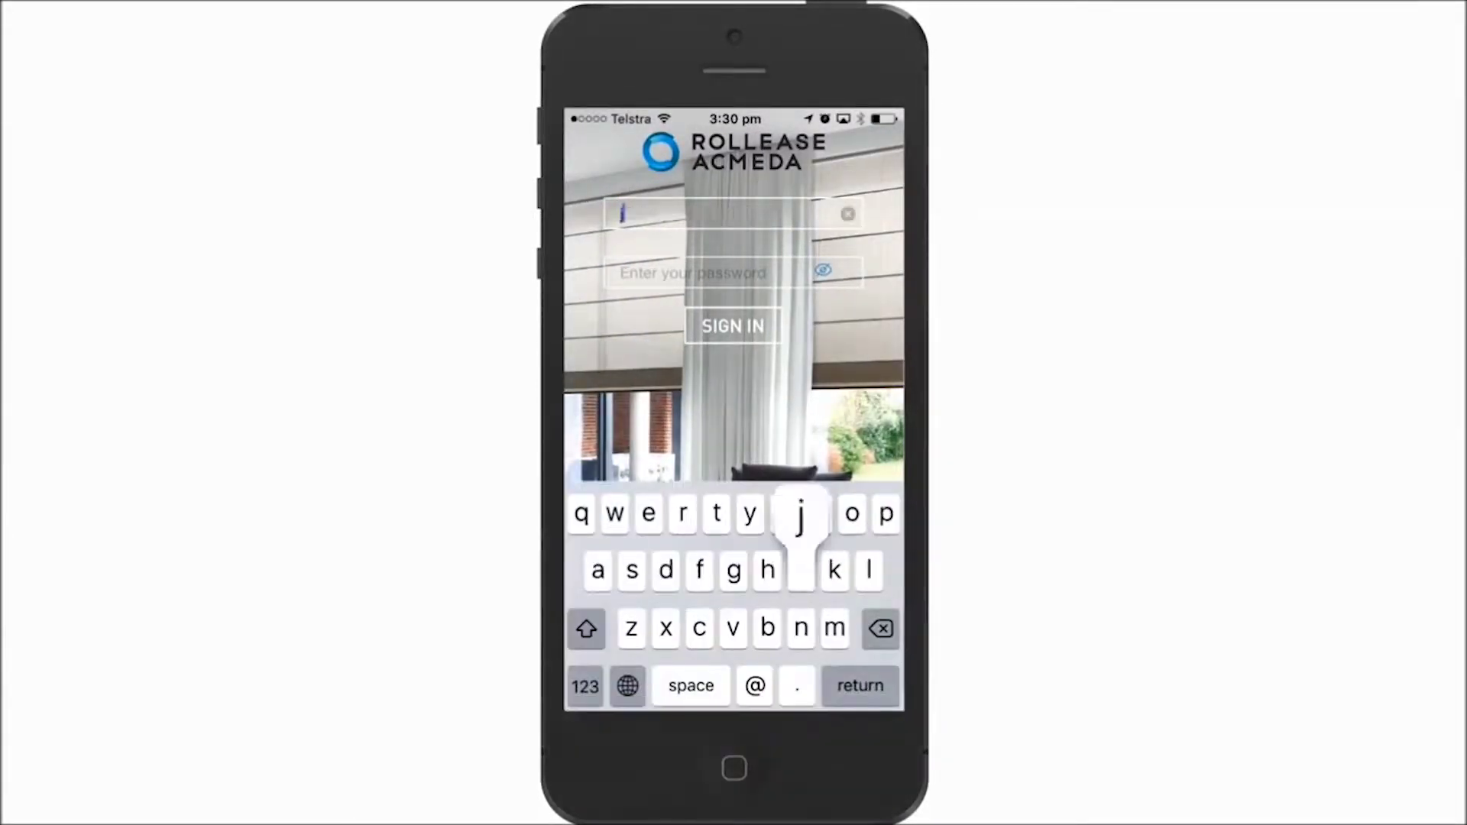
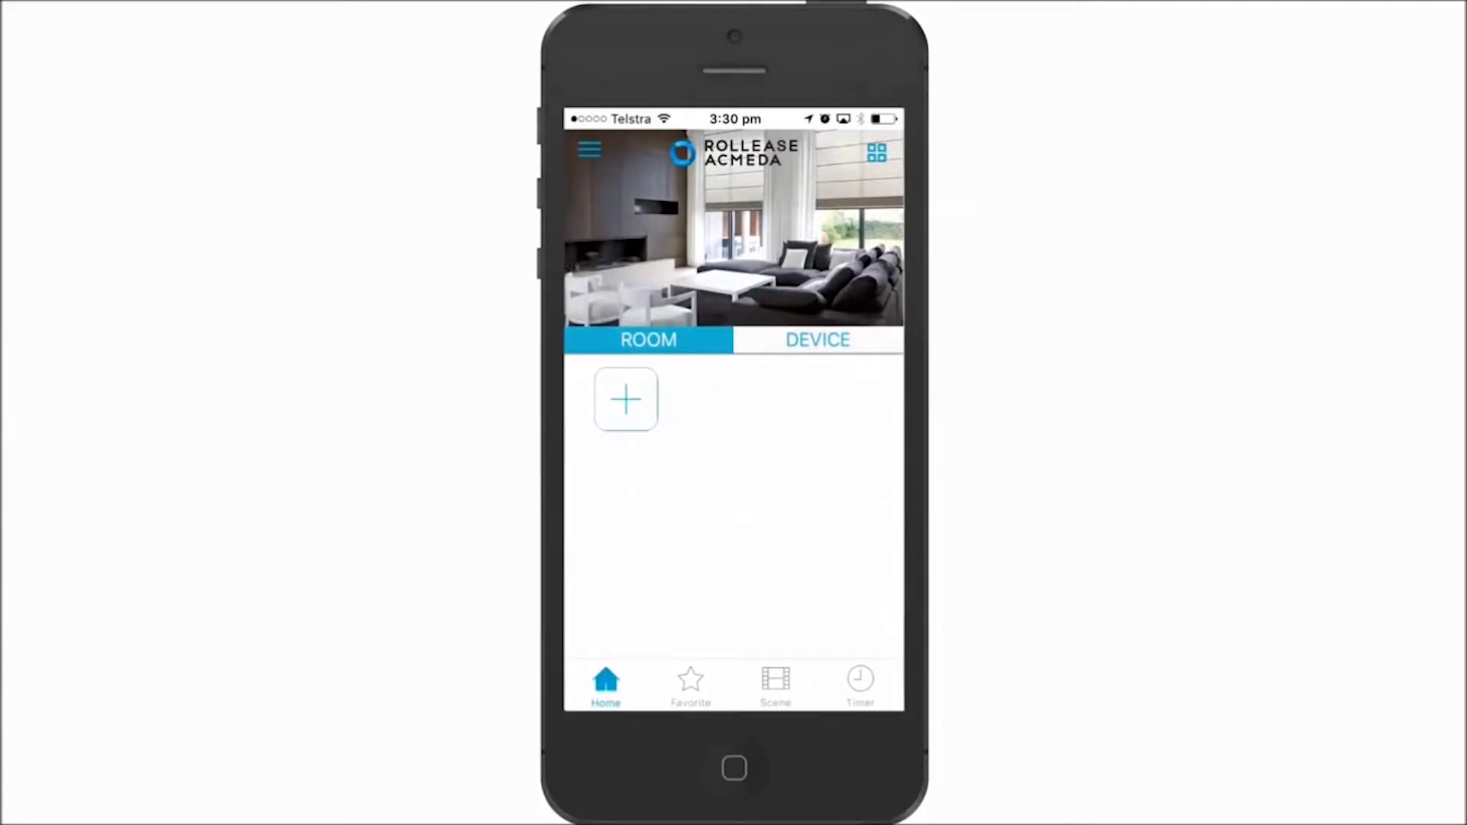
- Sign in to the first guest account with its email and password, then open the side menu
click(591, 151)
- Set the first guest account's name to the guest's full name in Account Settings
click(642, 593)
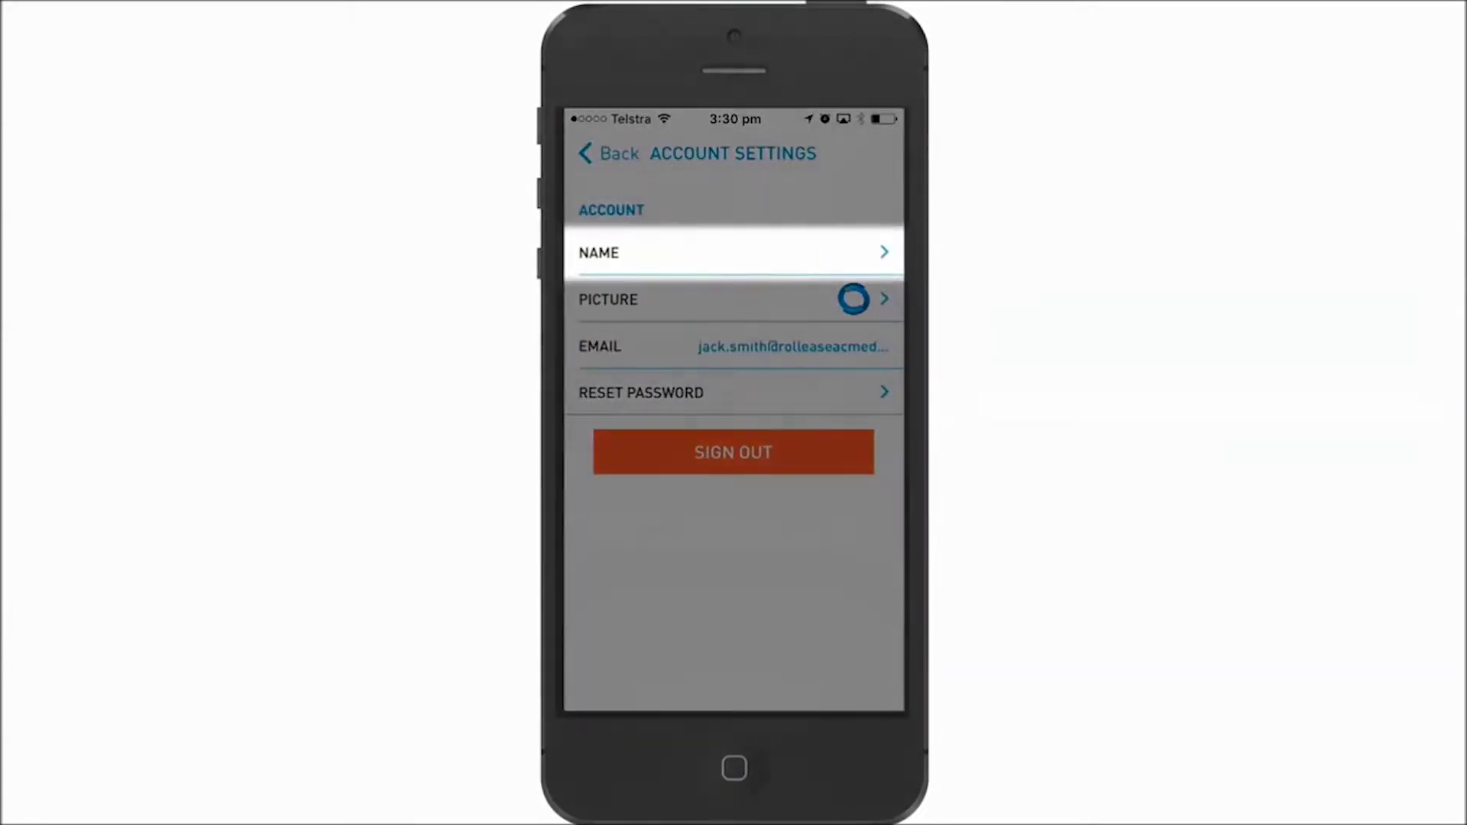
click(598, 252)
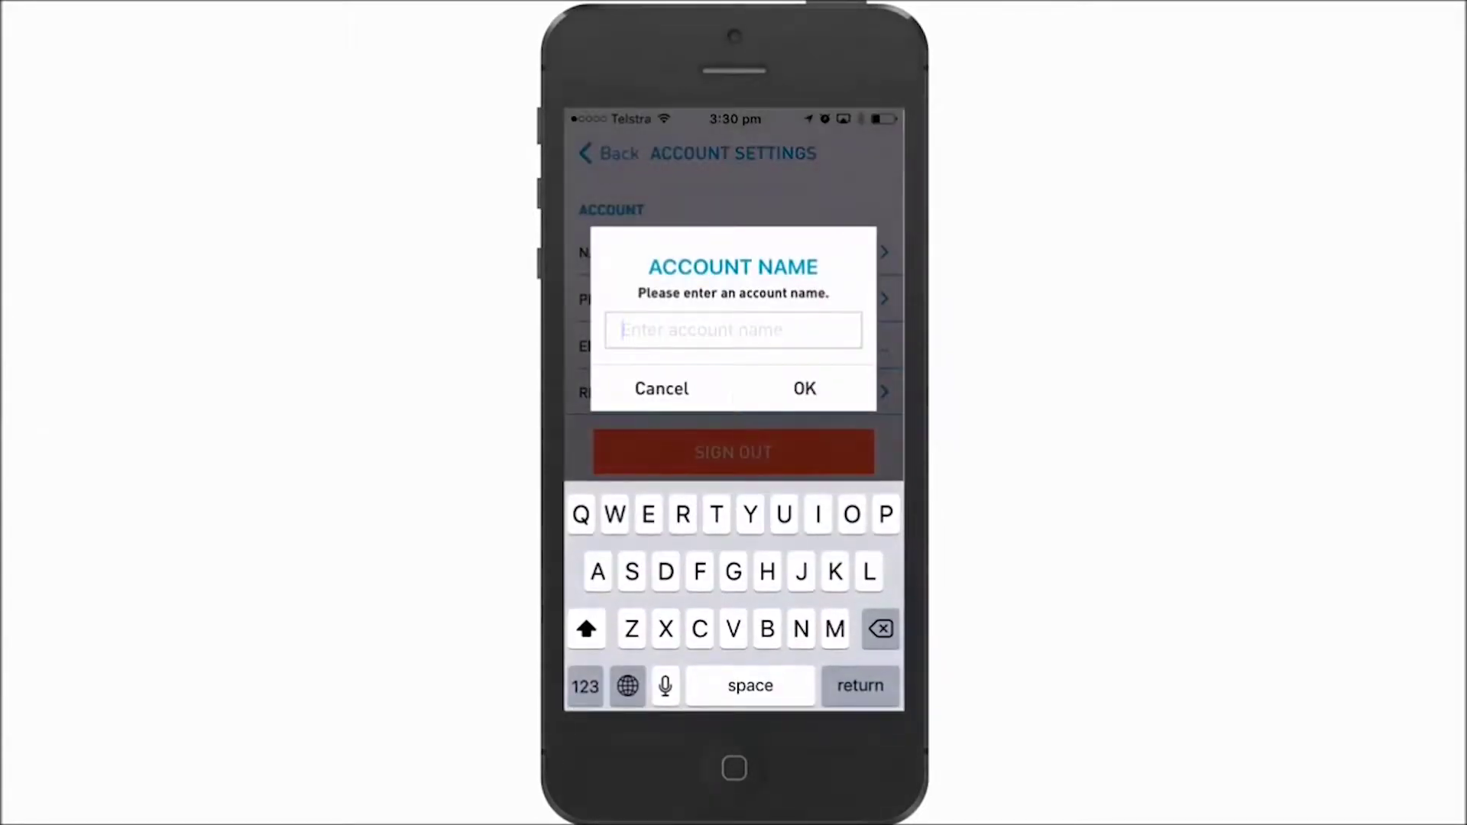
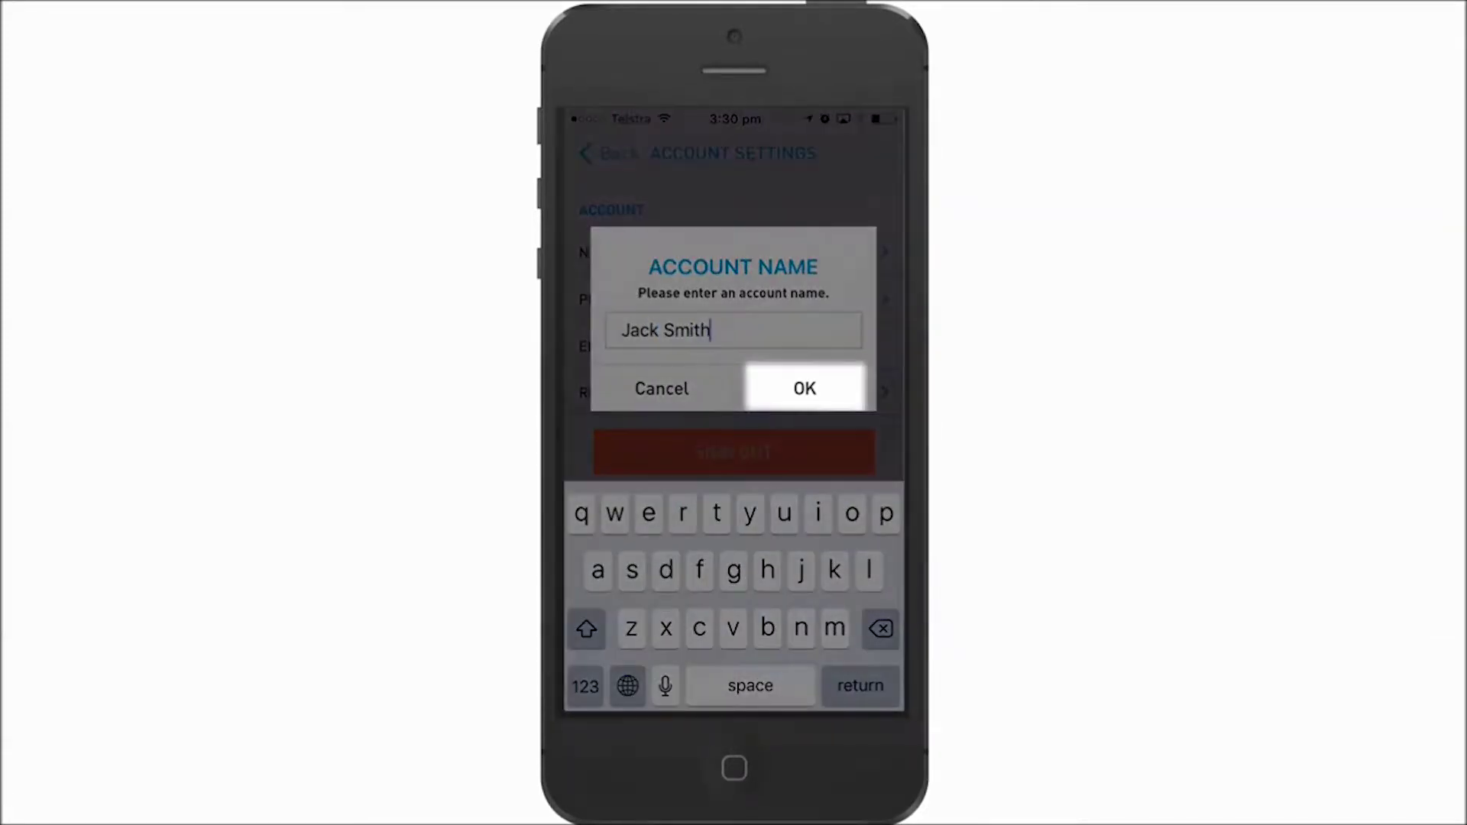
click(805, 388)
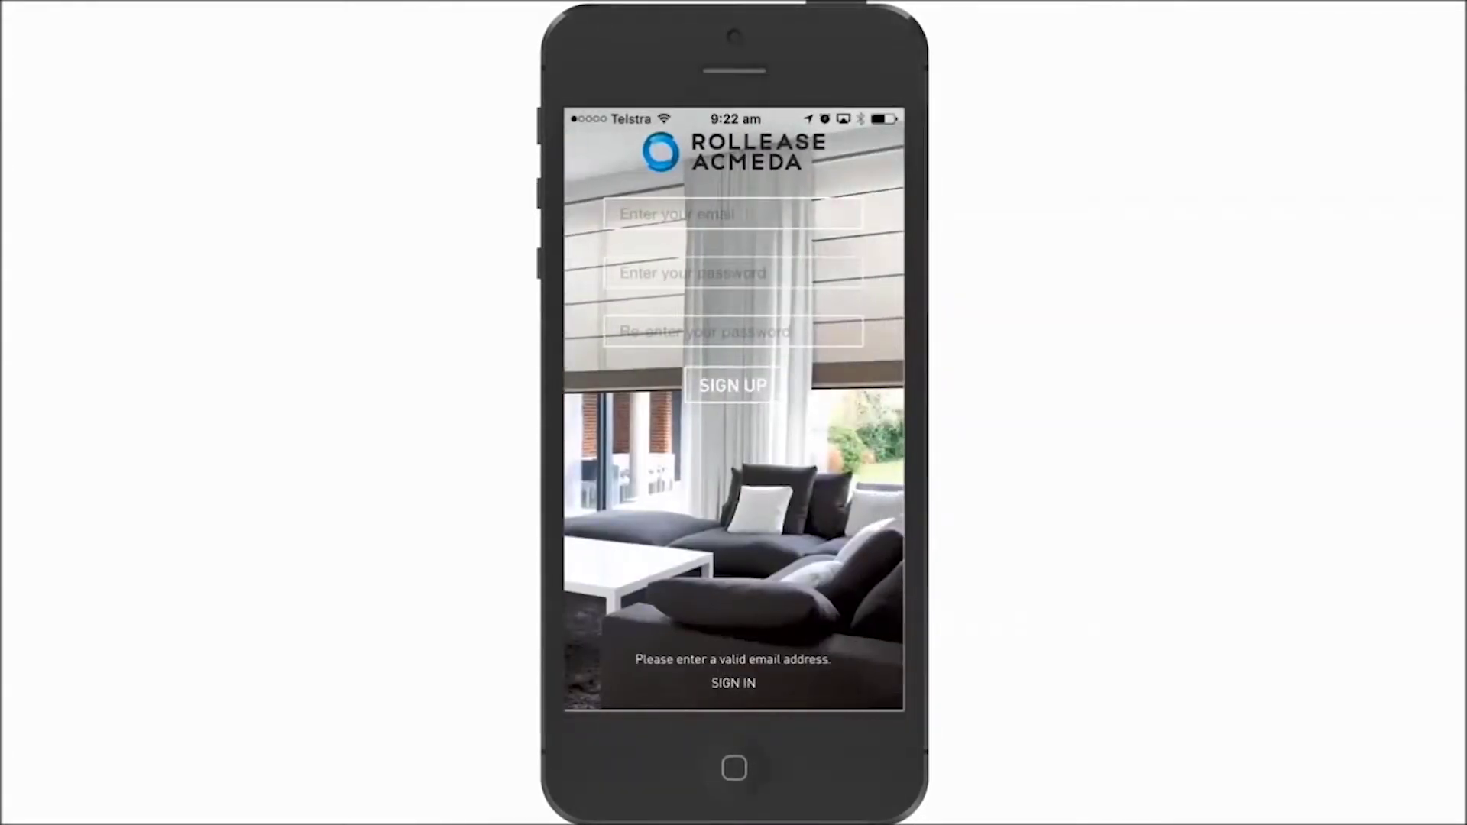
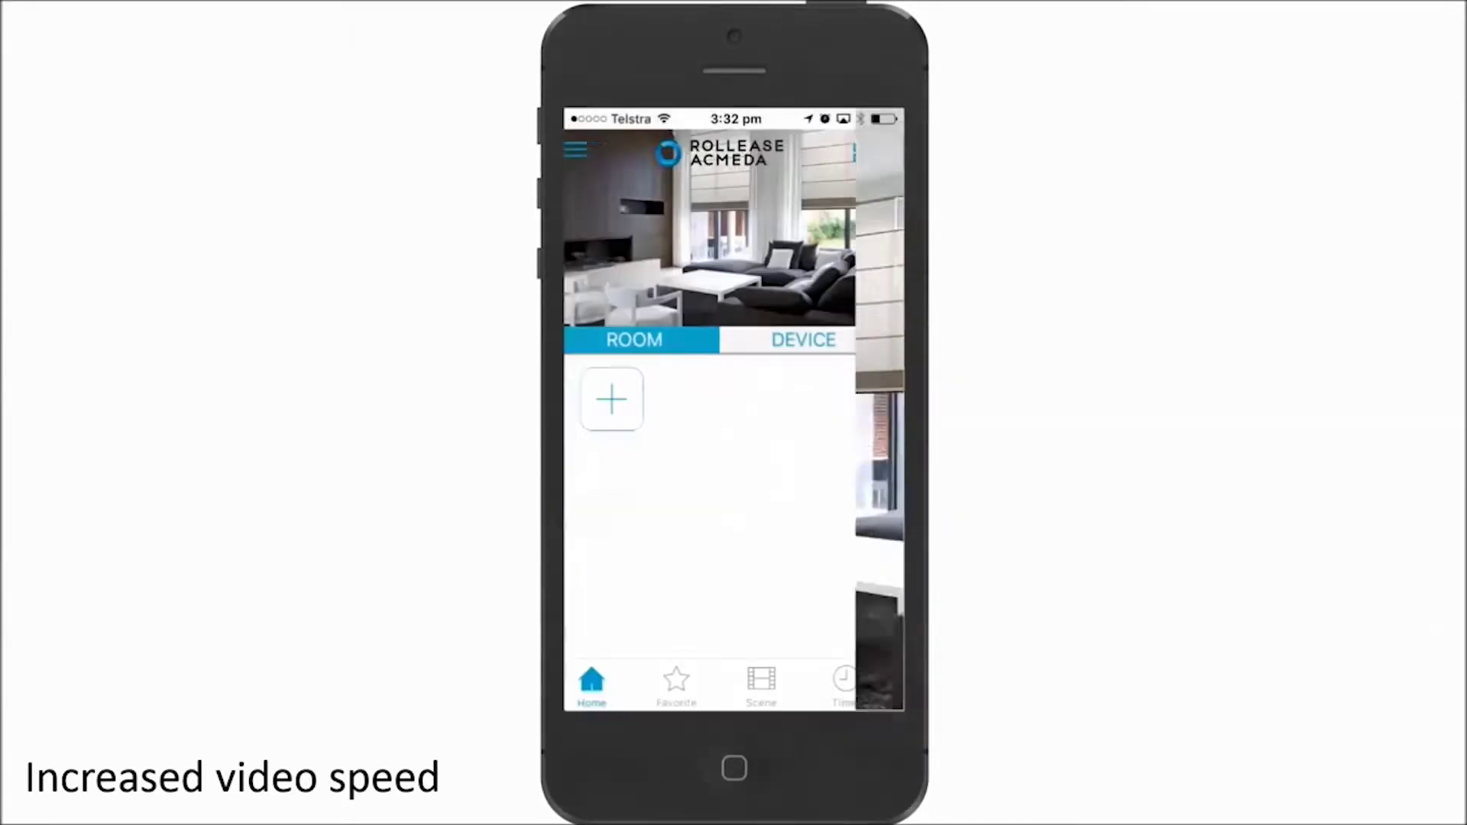
- Register and sign in with the second guest's email, then set its account name to the guest's full name
click(626, 593)
click(718, 248)
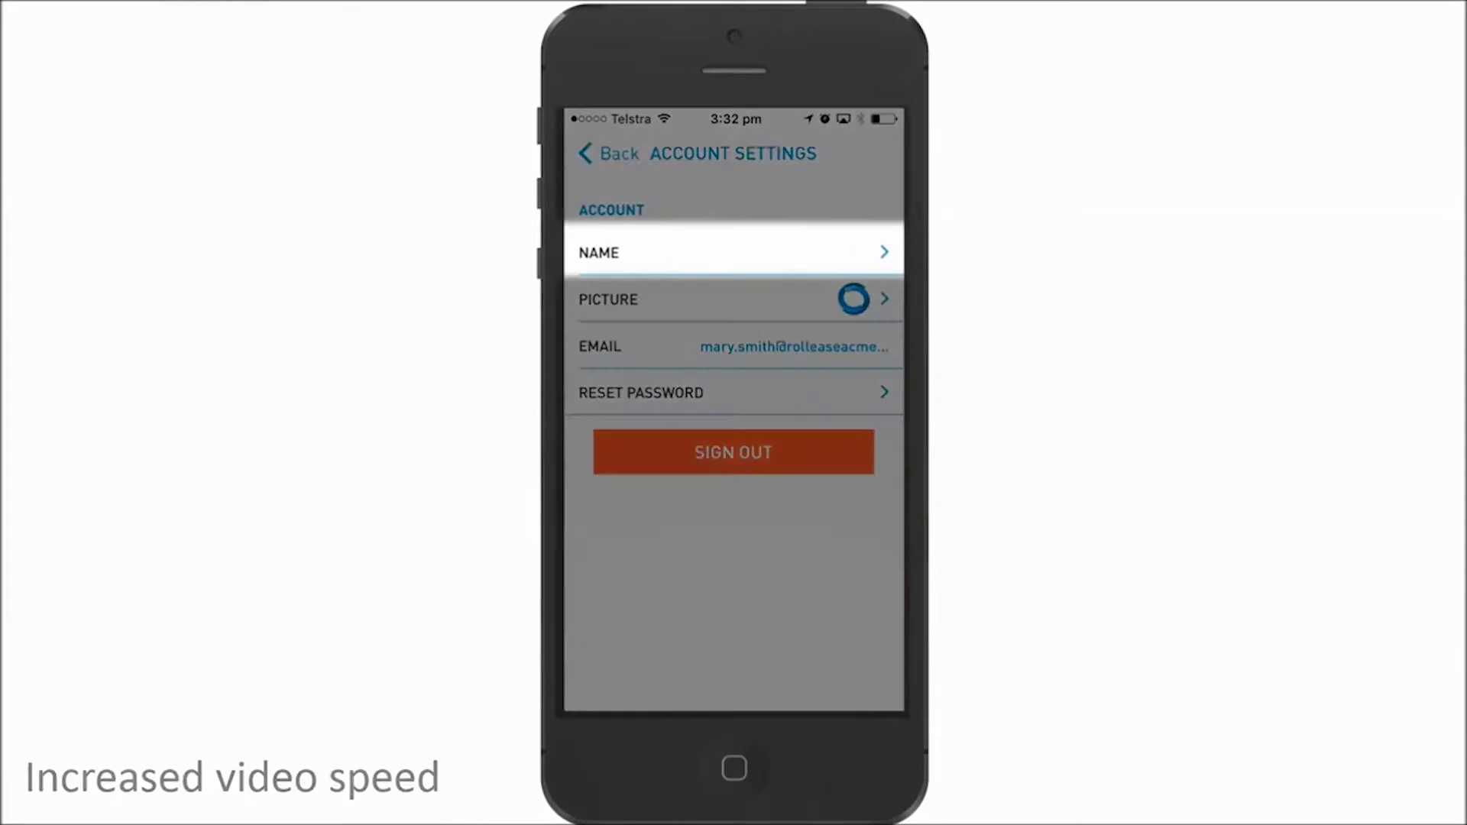
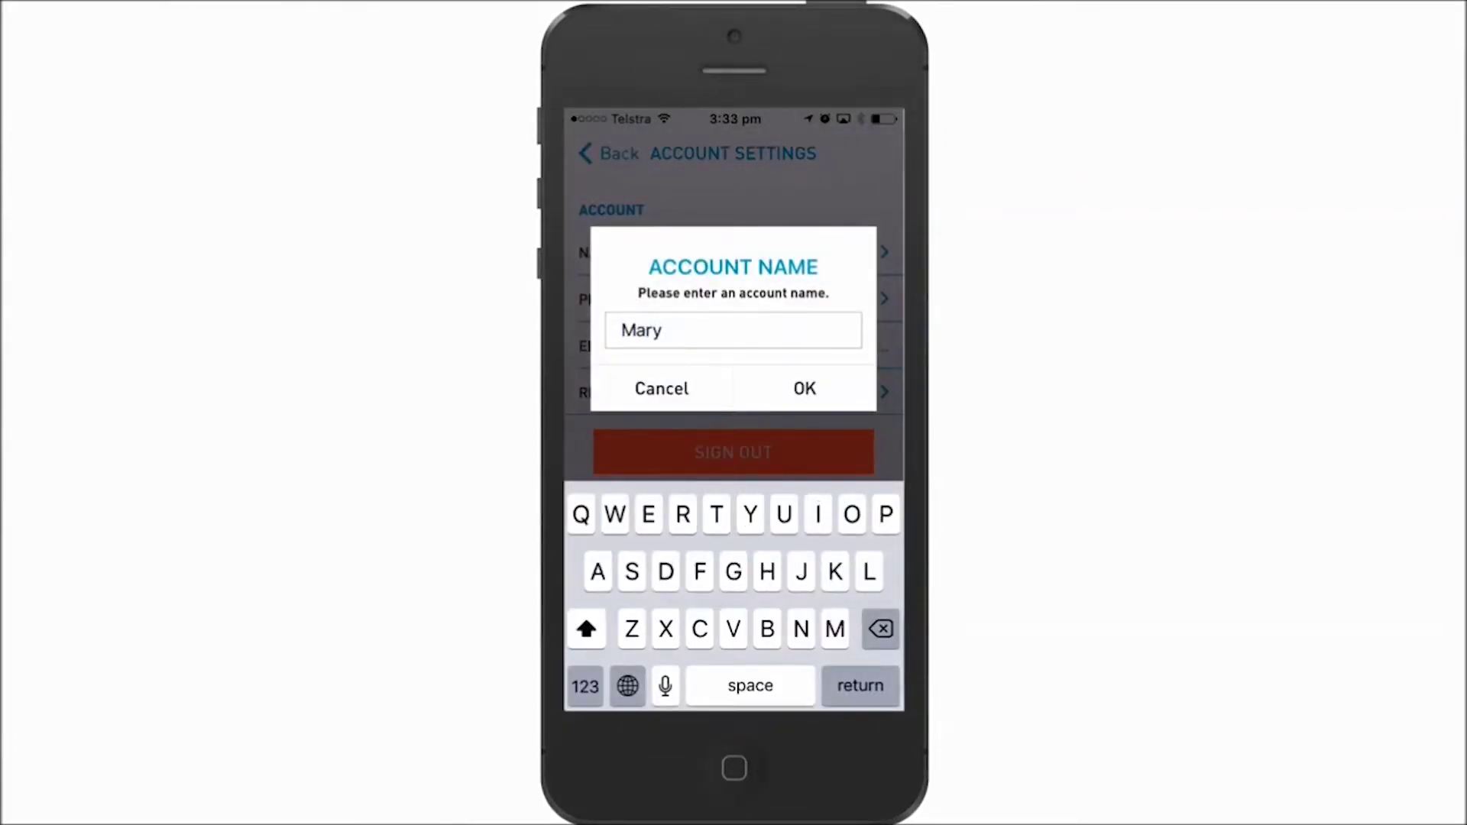
click(805, 388)
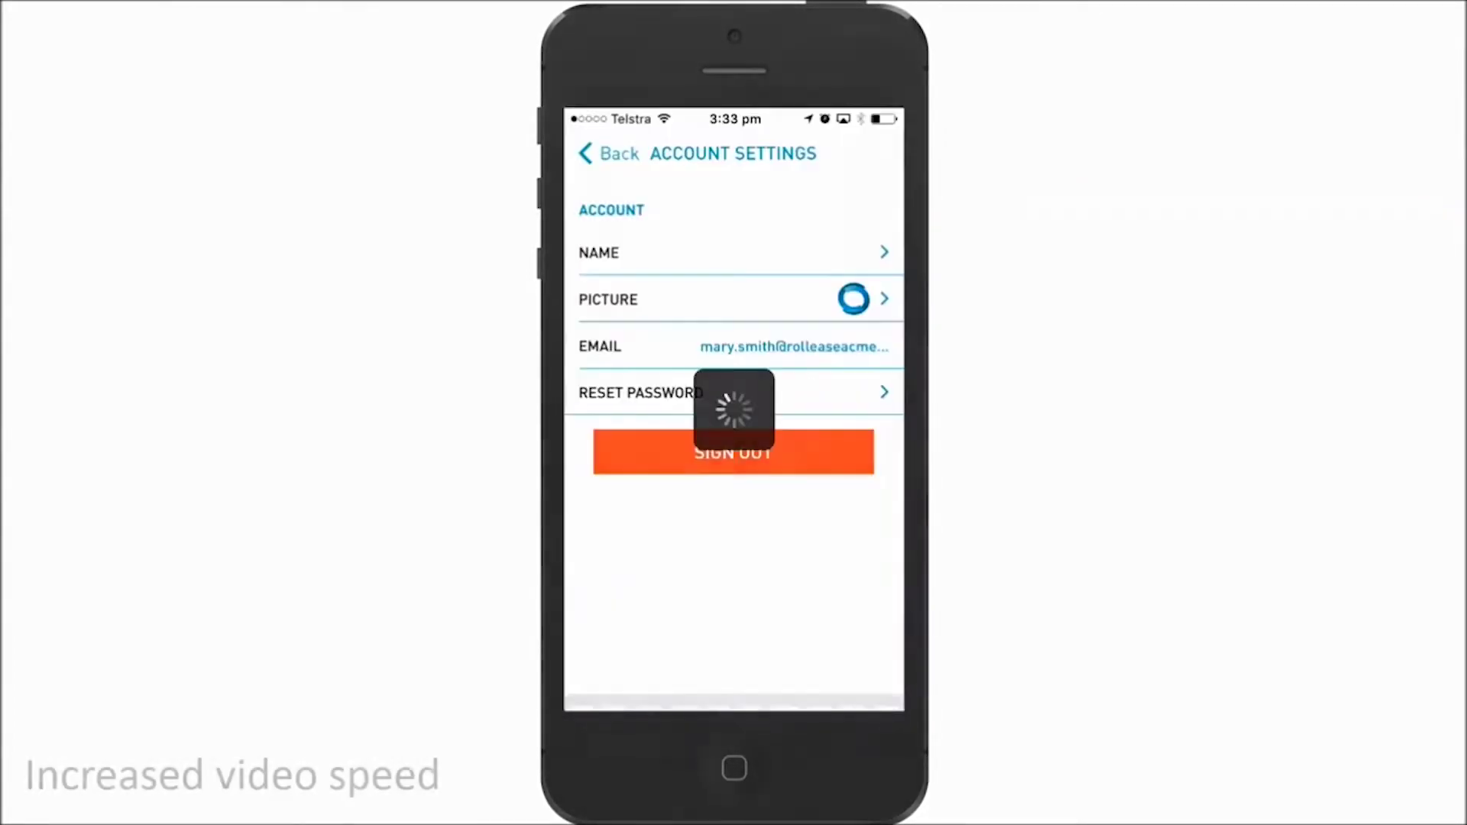
- Set the account picture to the woman avatar from the Camera Roll in the photo library
click(734, 300)
click(734, 577)
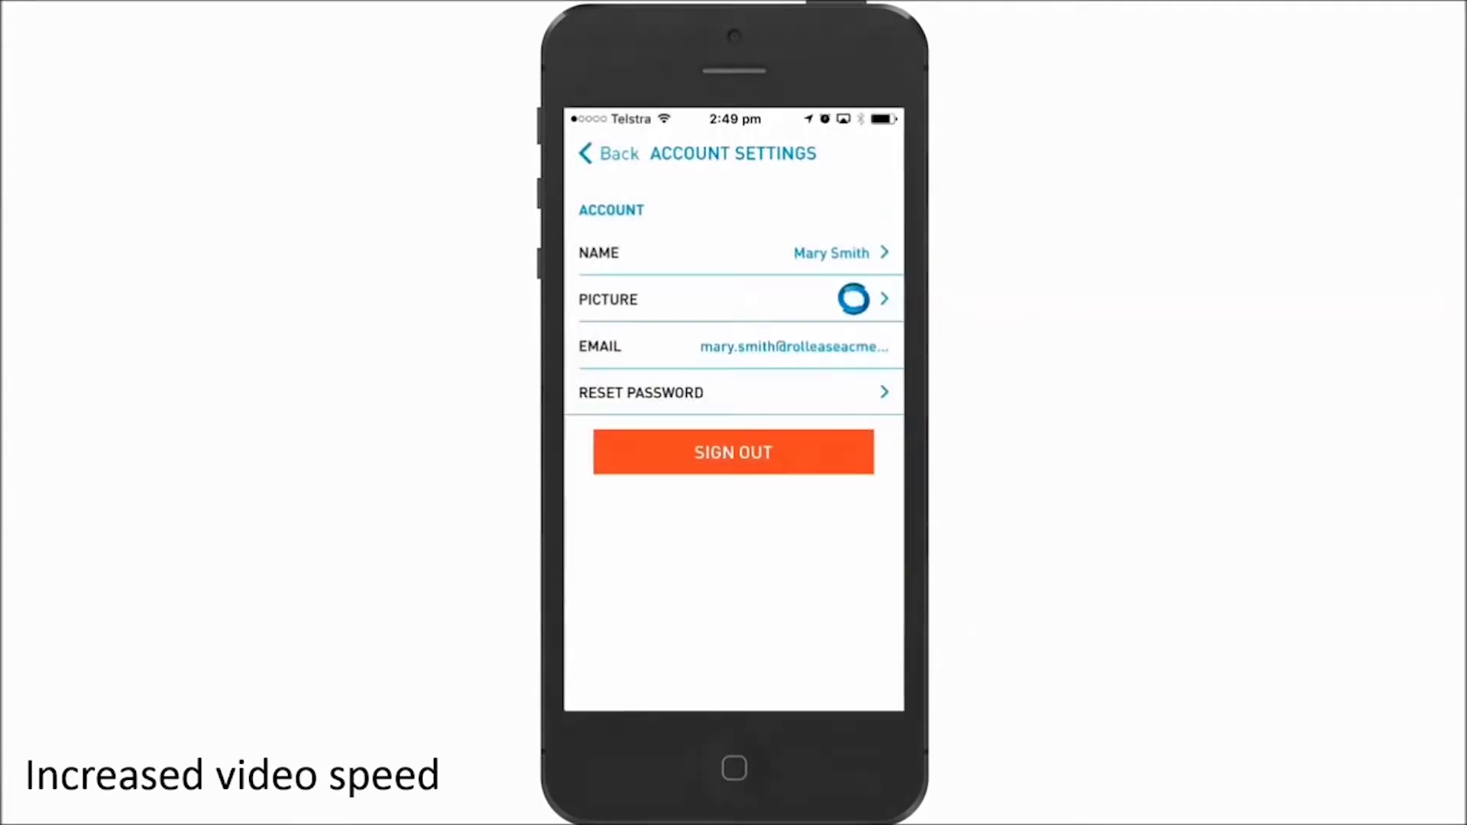
click(707, 322)
click(603, 581)
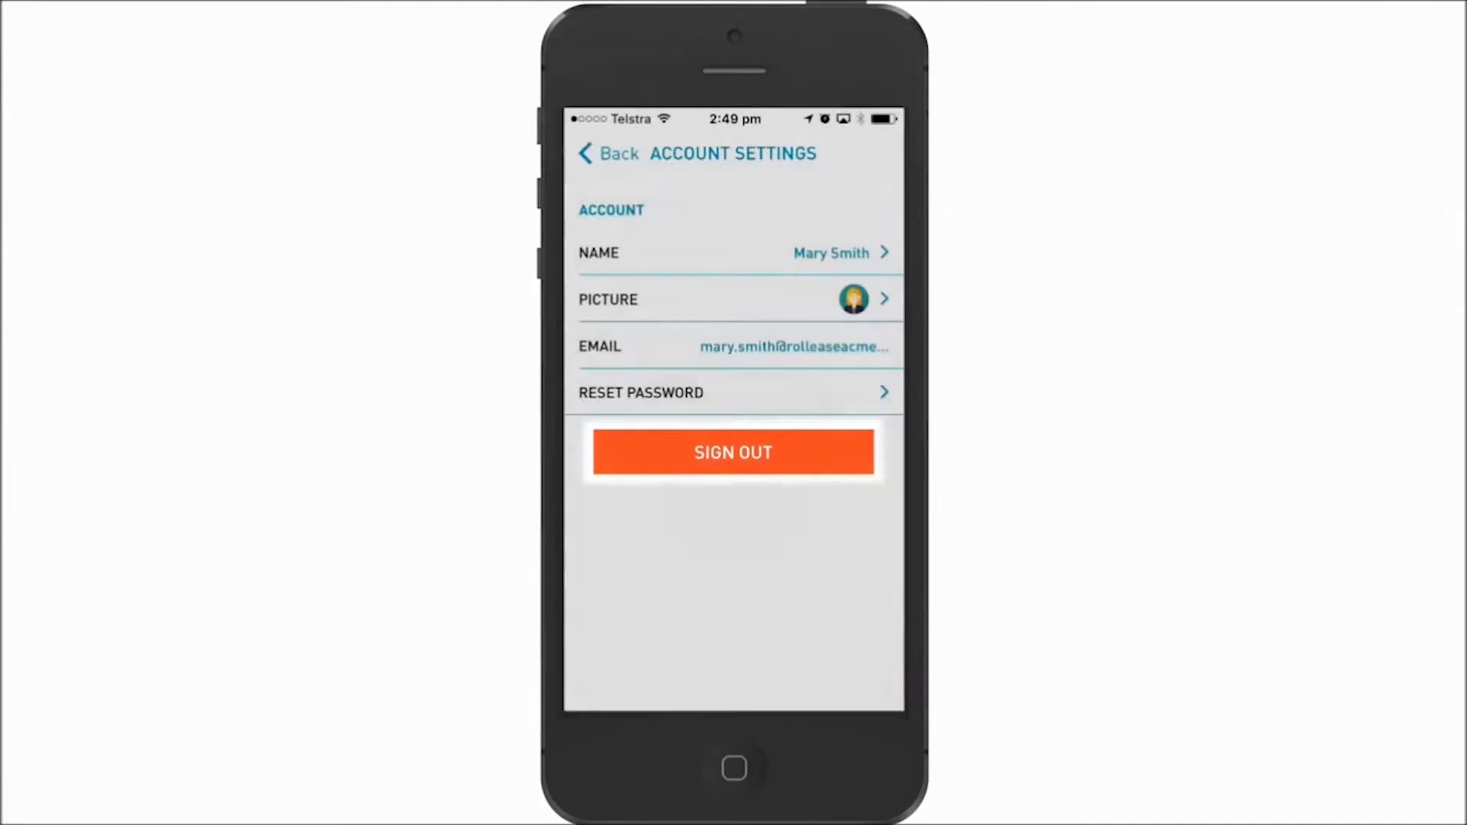
- Sign in to the main account with its email and password
click(733, 214)
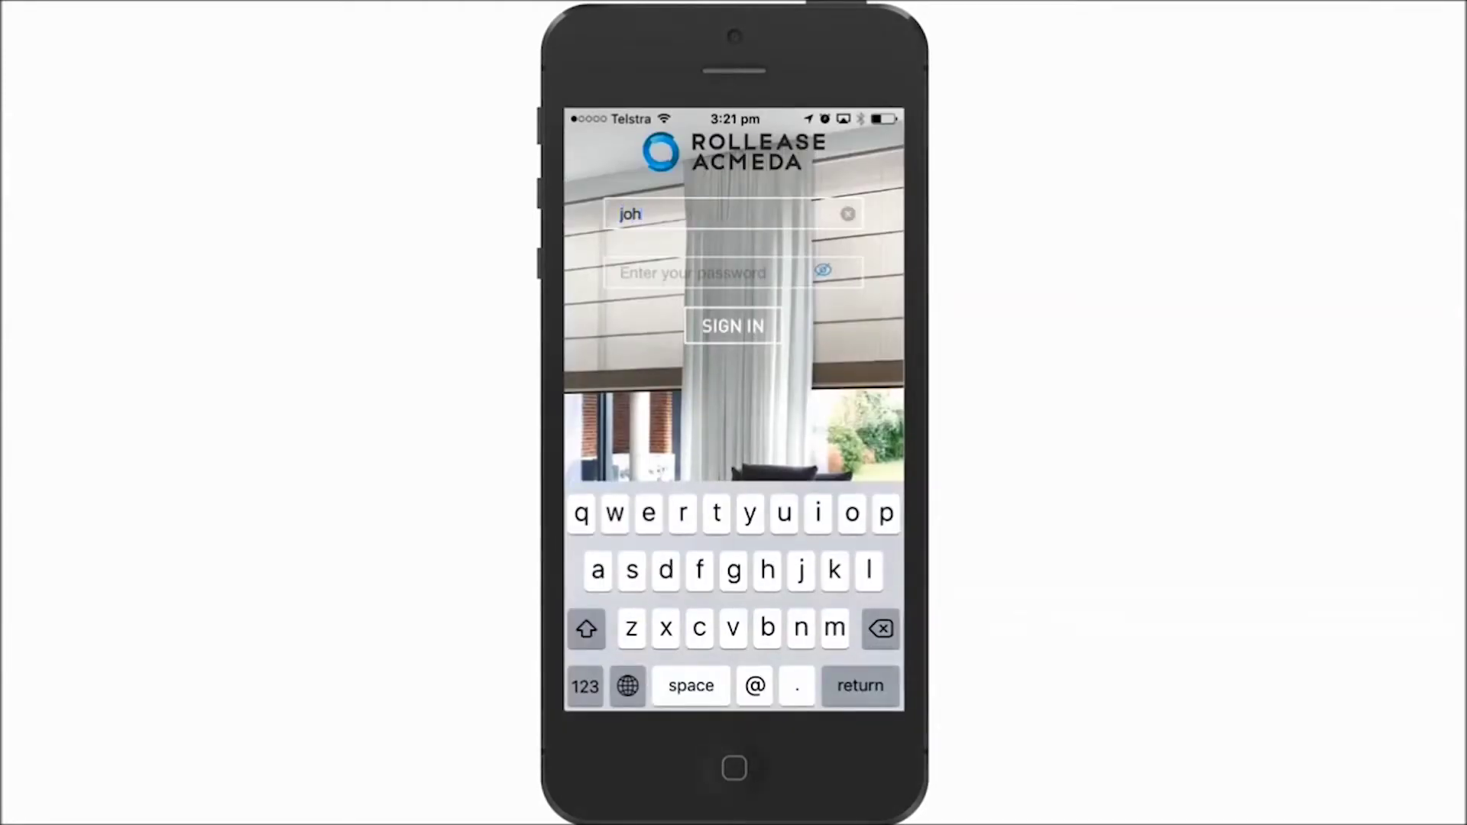
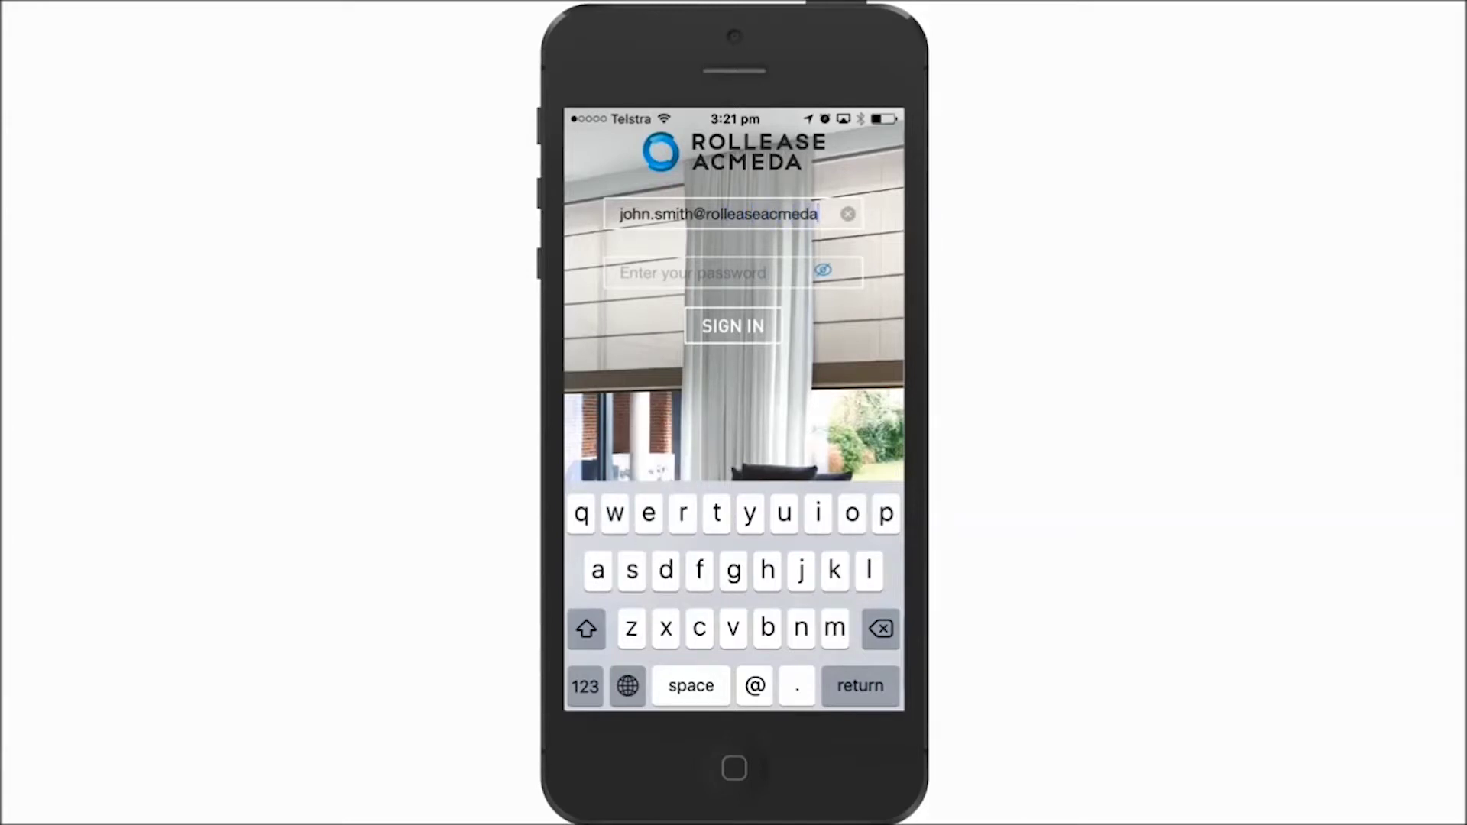
click(688, 272)
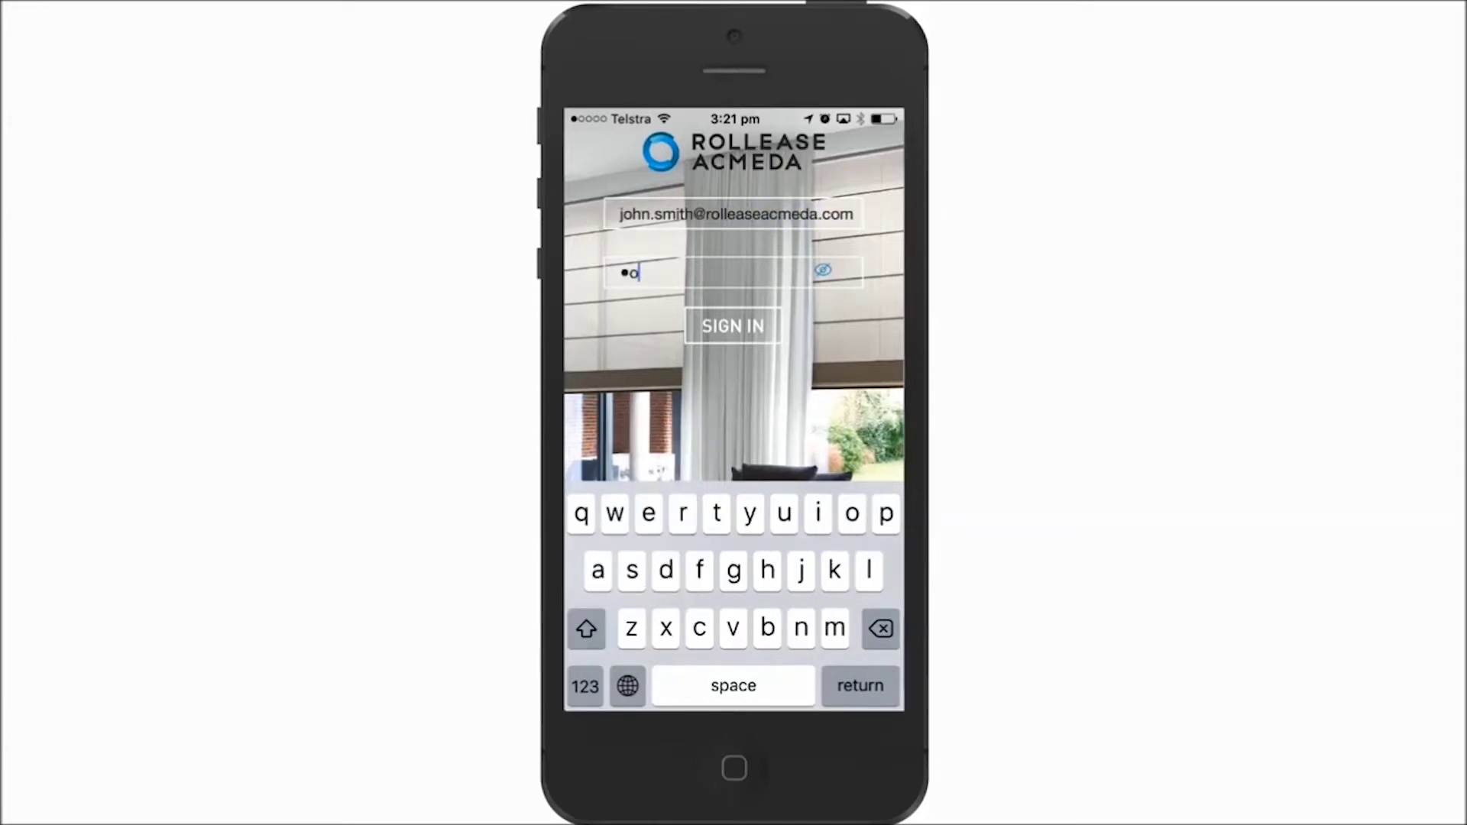
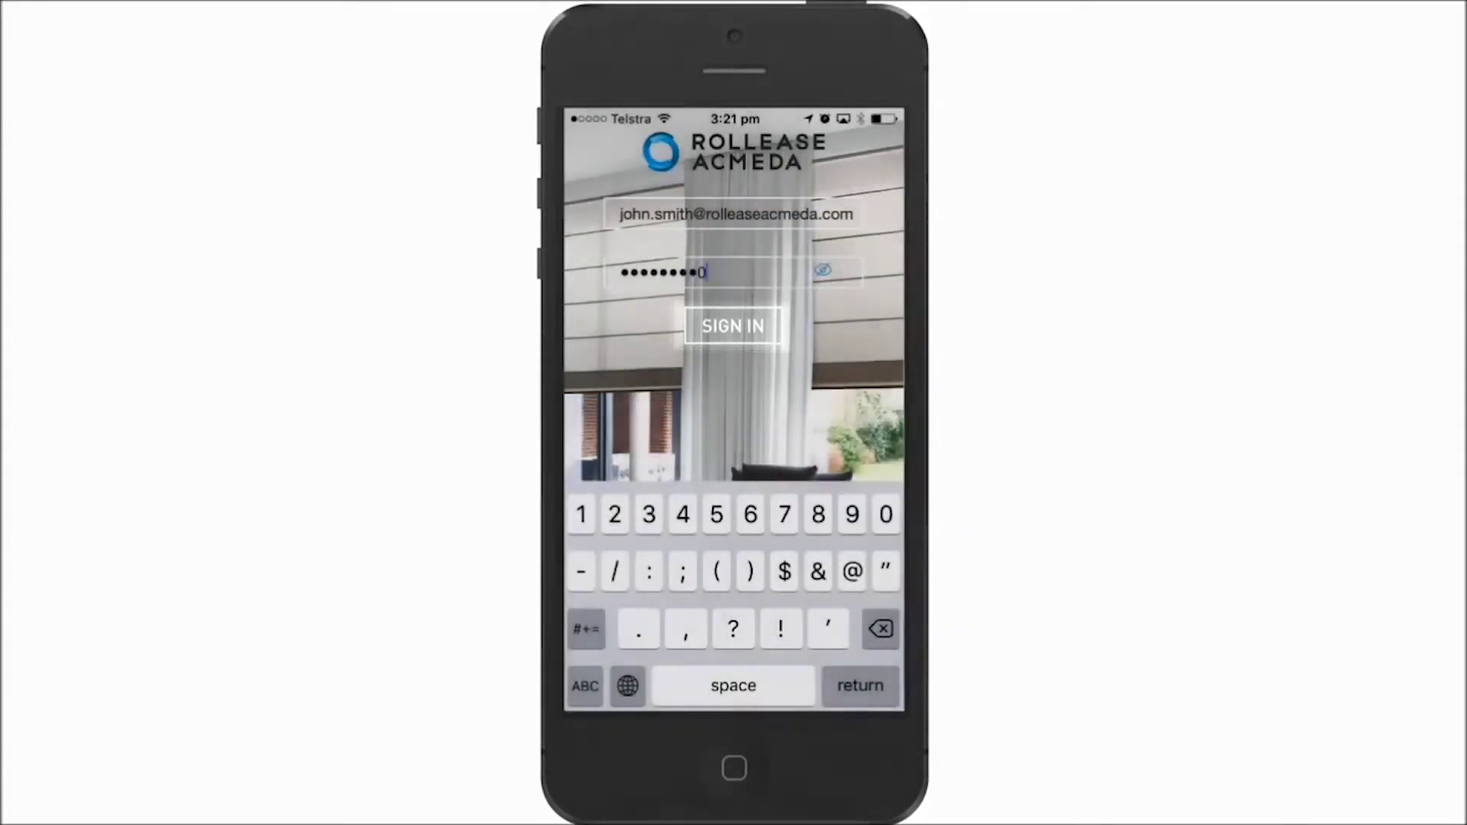
key(Return)
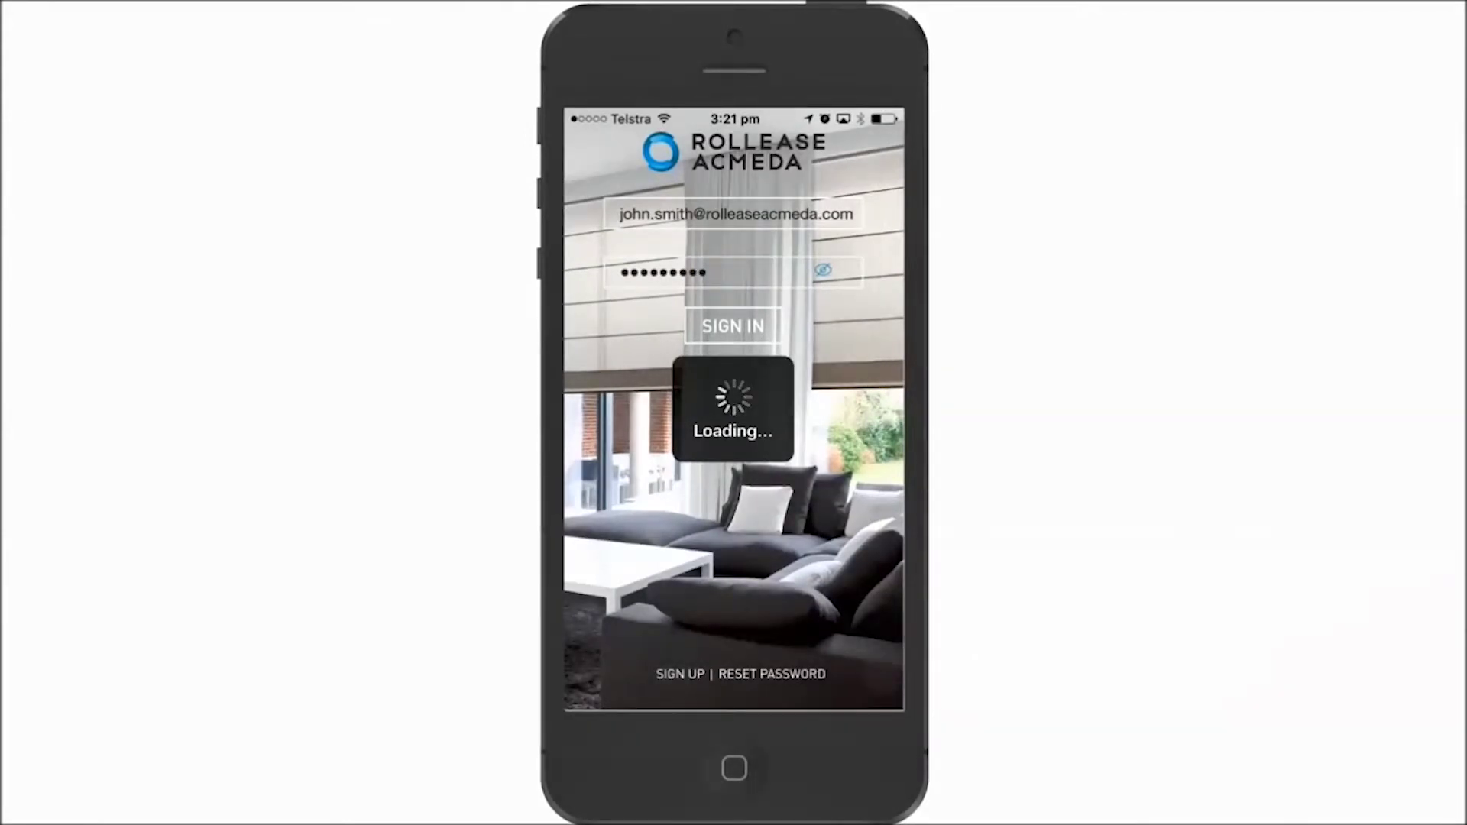